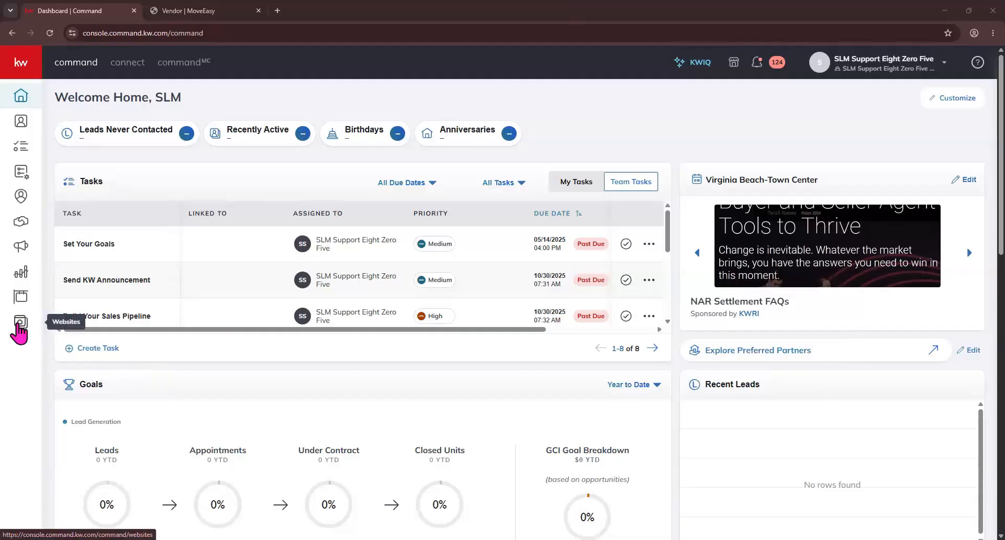
# Step: Open the management view of the agent website and switch it to Expert Mode
pyautogui.click(19, 329)
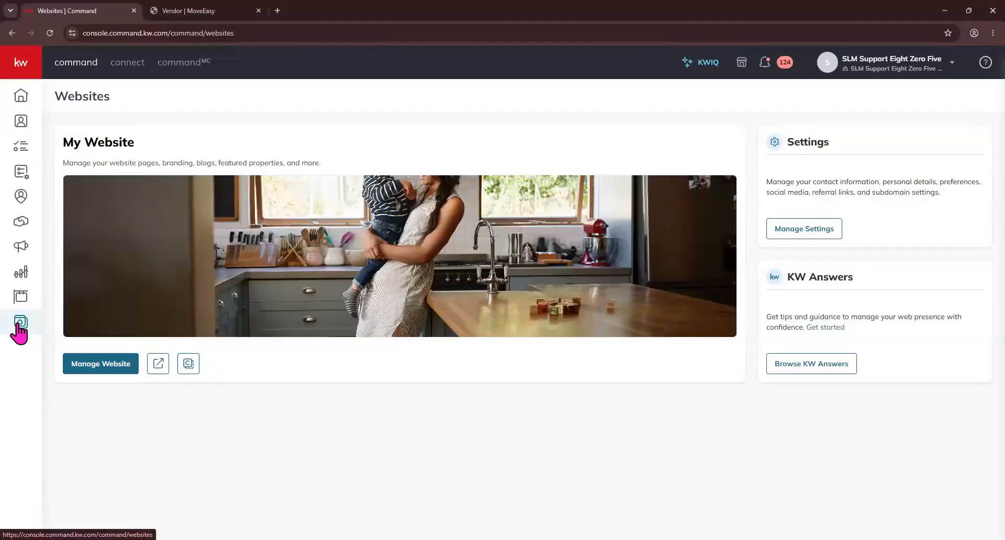
pyautogui.click(101, 365)
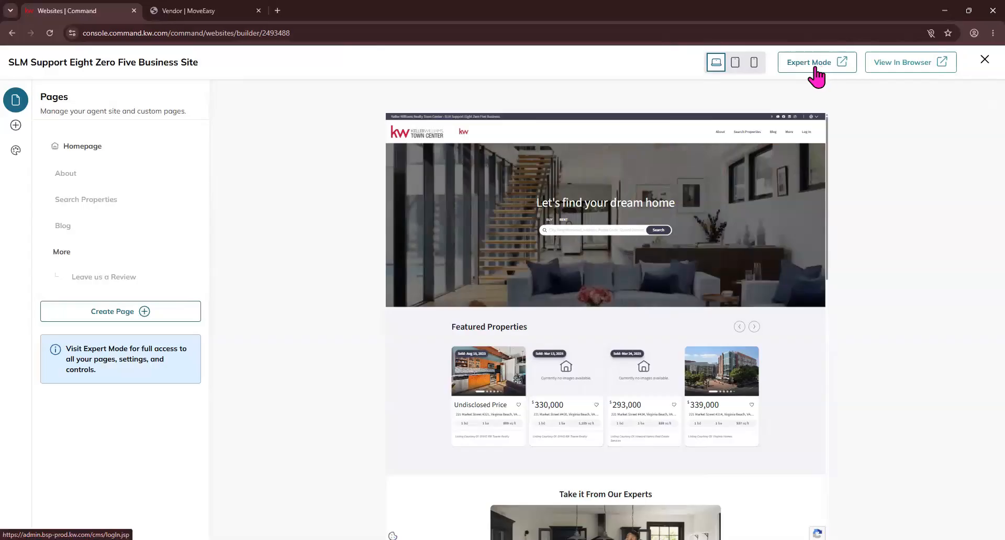
pyautogui.click(815, 68)
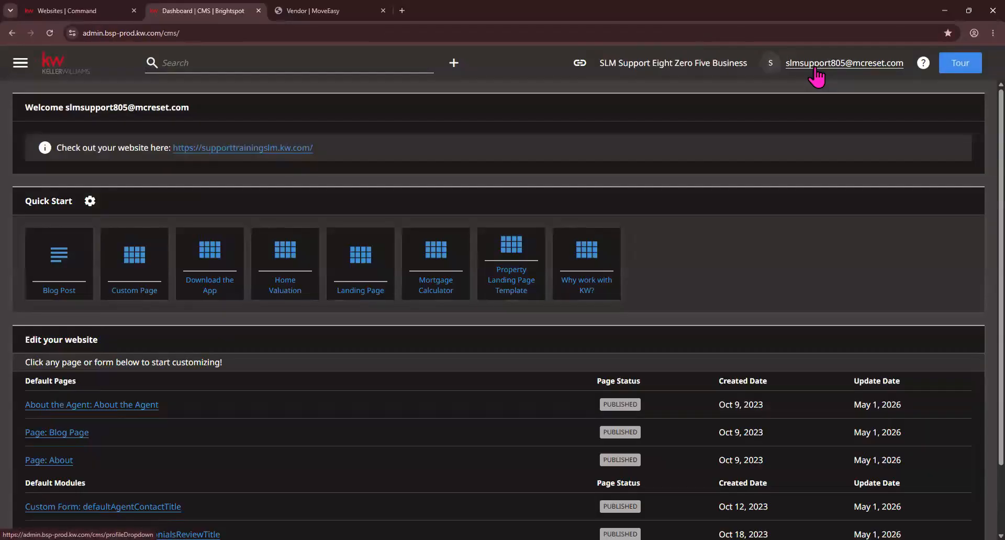
# Step: Check the website address on the dashboard and the organization sites available for switching
pyautogui.moveTo(56, 147); pyautogui.dragTo(322, 150)
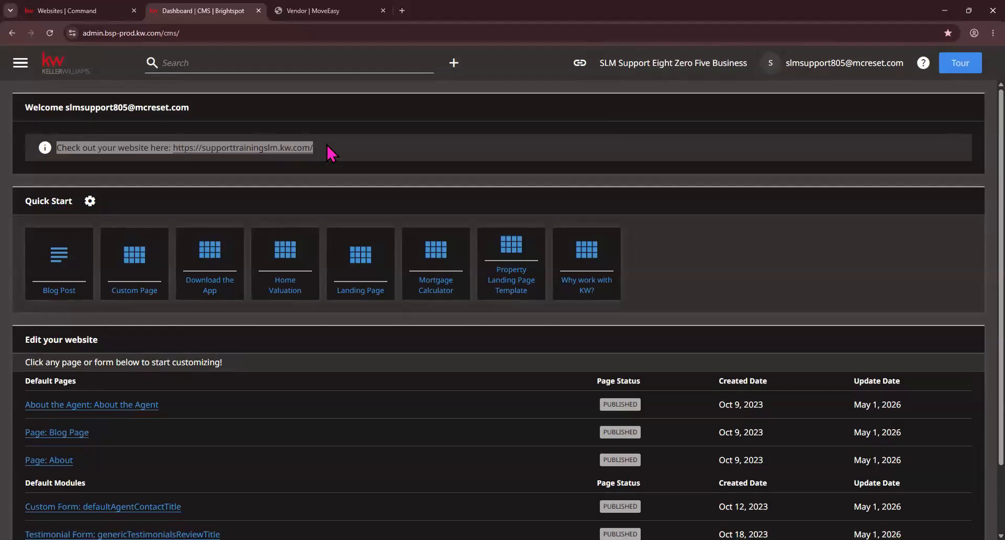
pyautogui.click(327, 151)
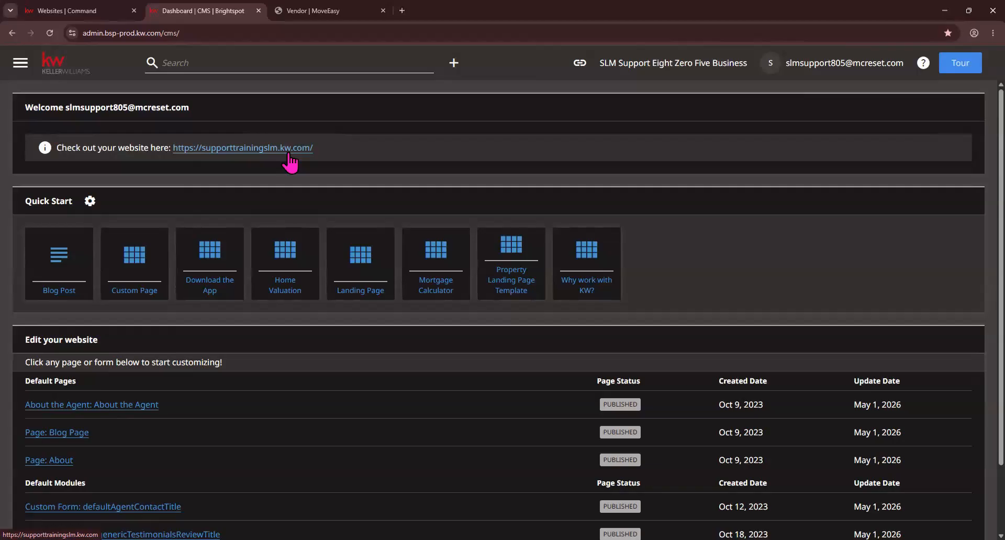
pyautogui.click(663, 67)
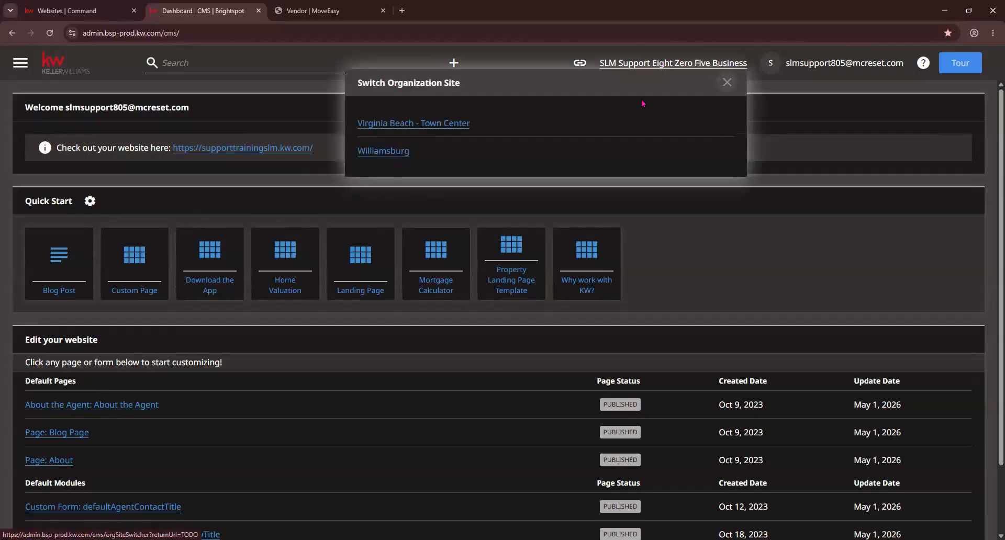
pyautogui.click(627, 255)
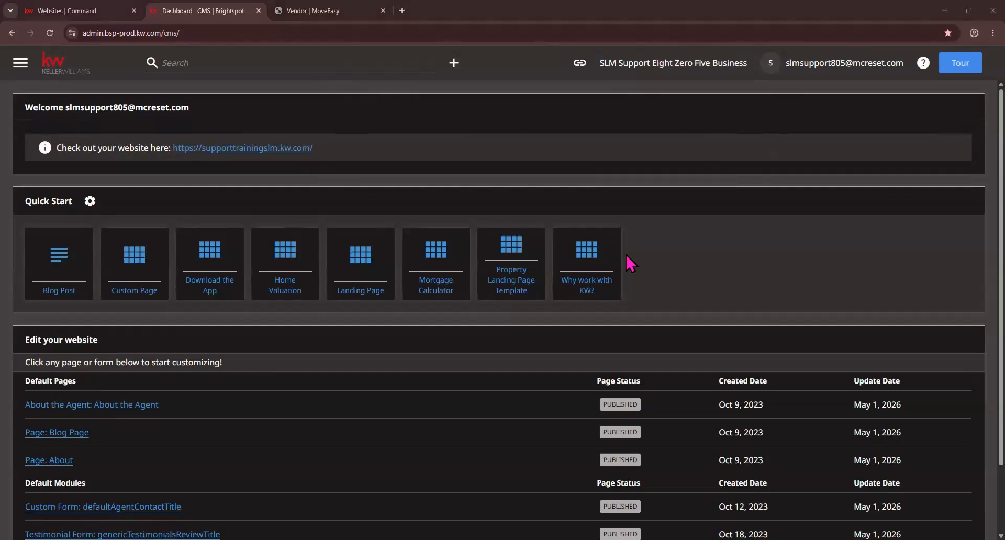
# Step: Open the default "Page: About" for editing from the Edit your website list
pyautogui.scroll(-1, 630, 263)
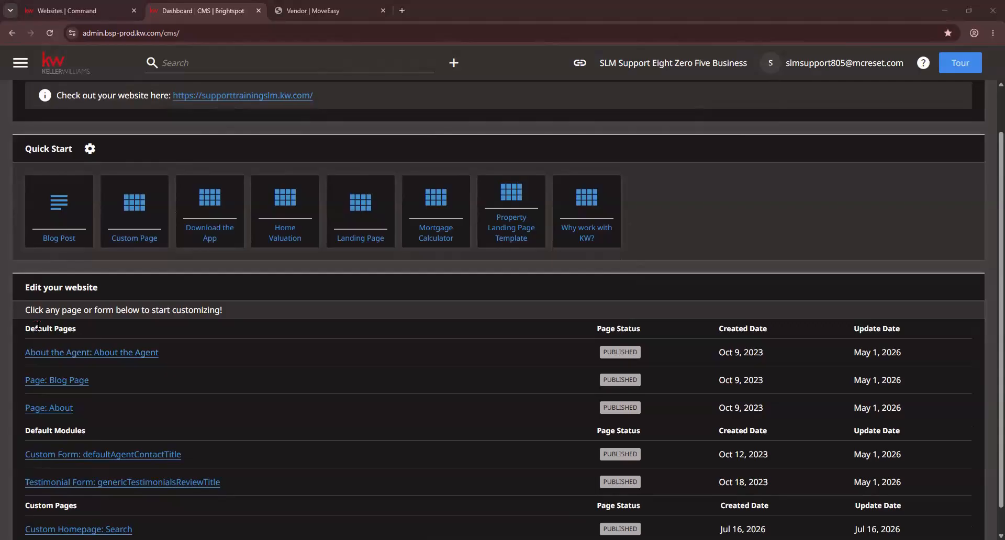
pyautogui.click(50, 409)
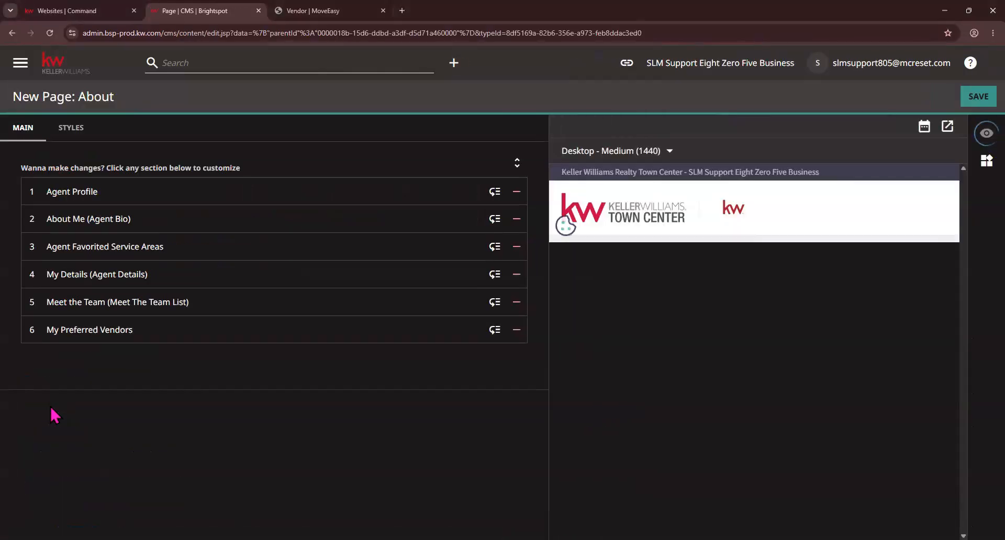
pyautogui.scroll(-2, 812, 381)
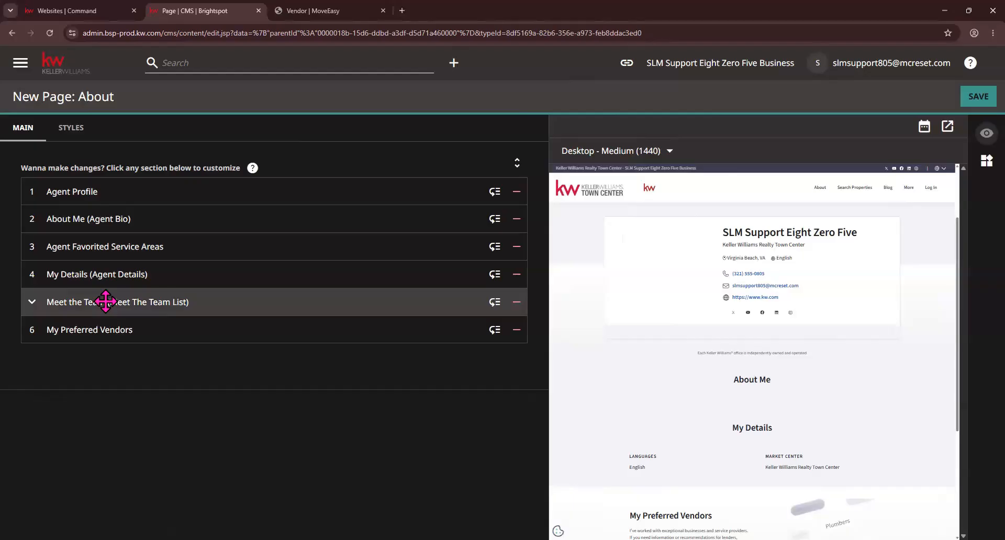
# Step: Expand the My Preferred Vendors section and follow its link to the MoveEasy vendor account
pyautogui.click(106, 331)
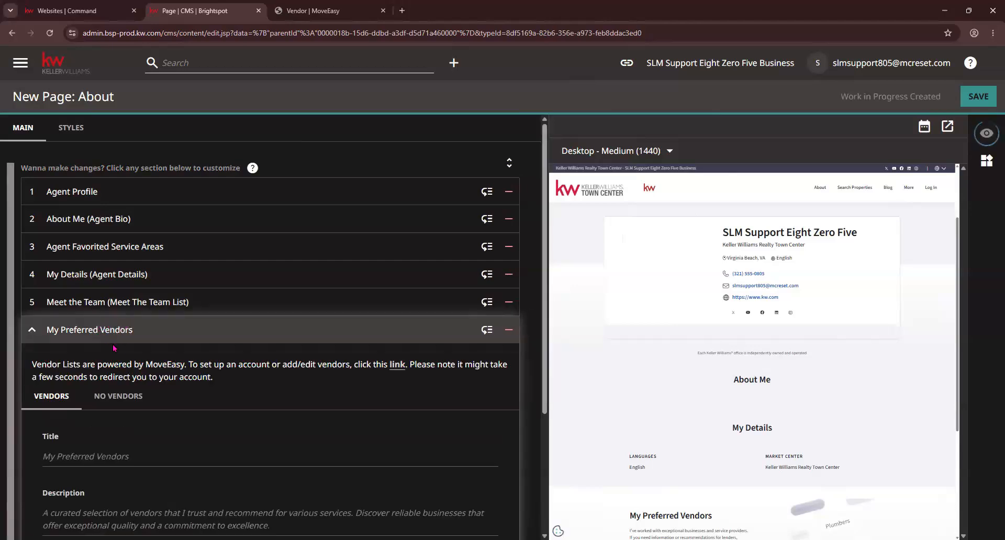
pyautogui.scroll(-2, 116, 347)
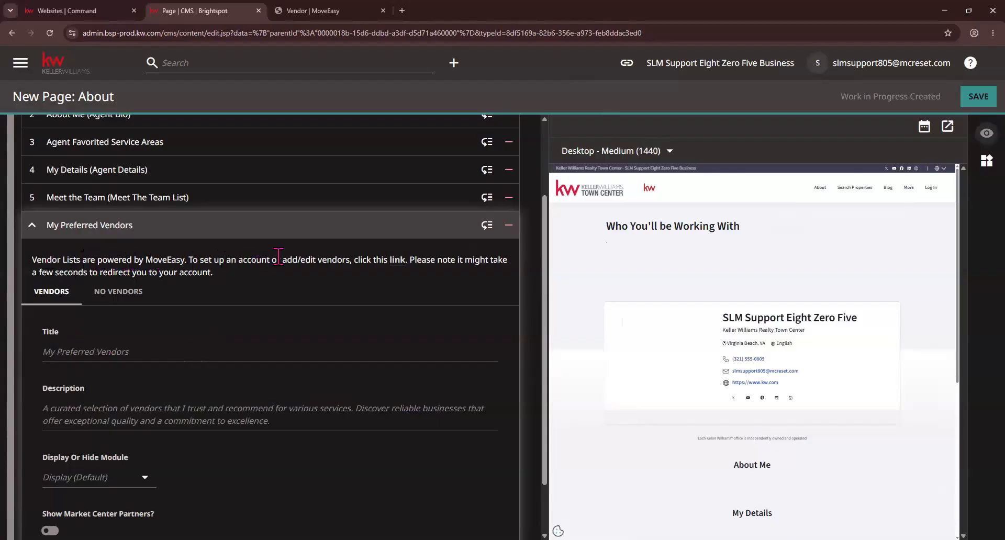
pyautogui.click(396, 261)
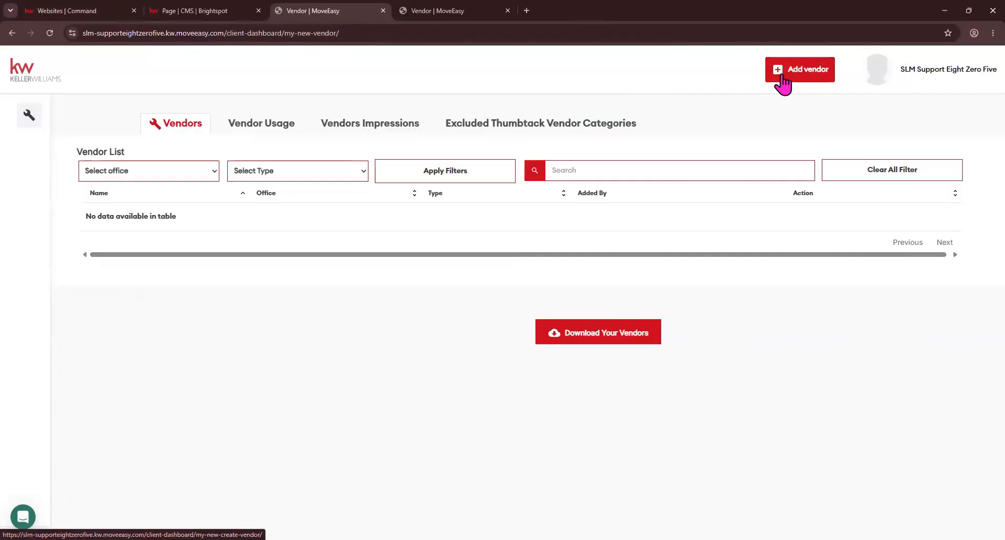
# Step: Start a new vendor and enter "Scott Le Roy Marketing" as the vendor name
pyautogui.click(808, 83)
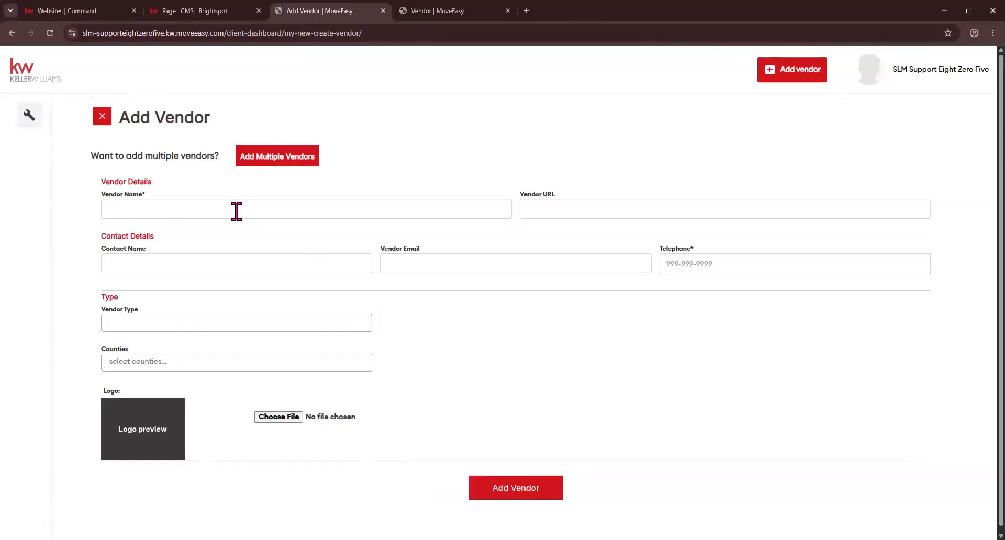
pyautogui.click(236, 211)
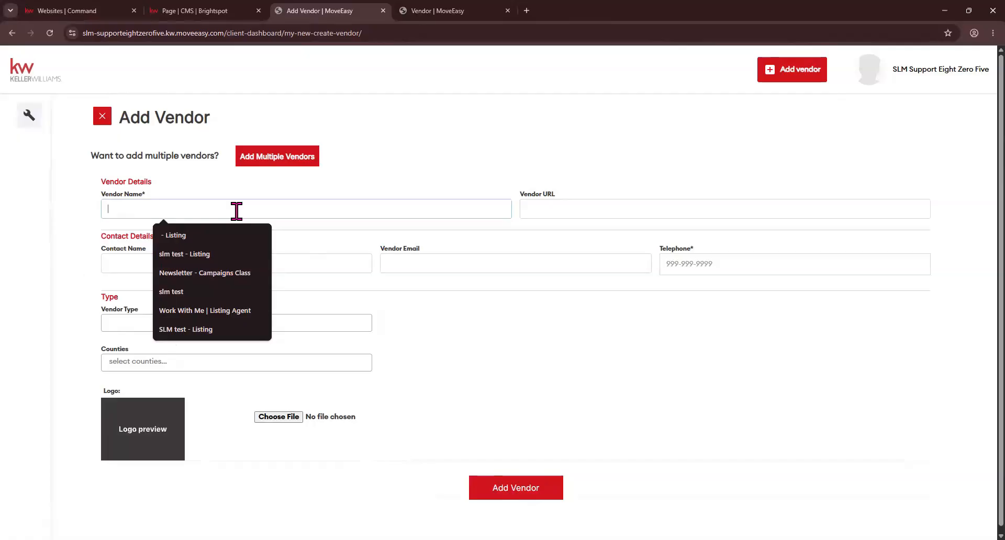
pyautogui.write('Scott Le Roy Marketing')
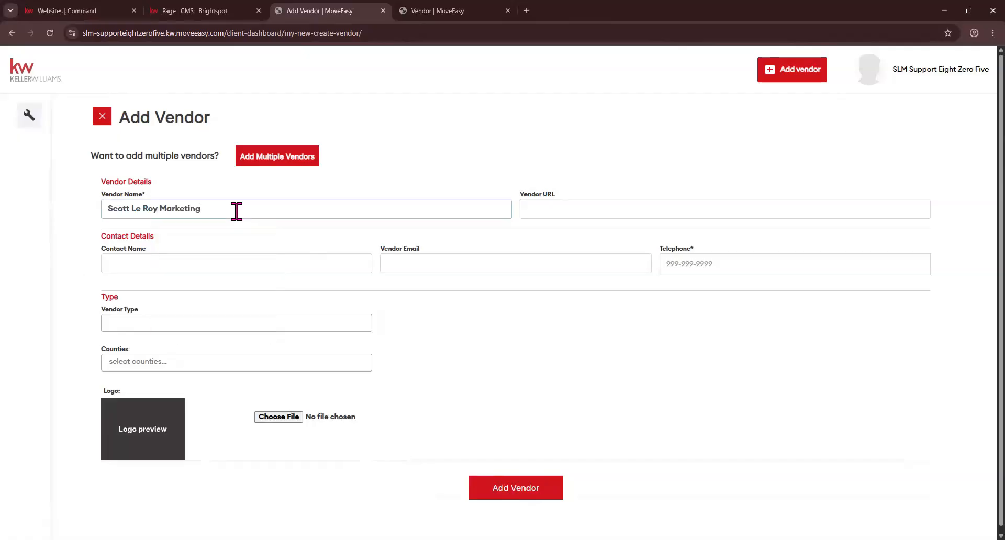
pyautogui.click(526, 10)
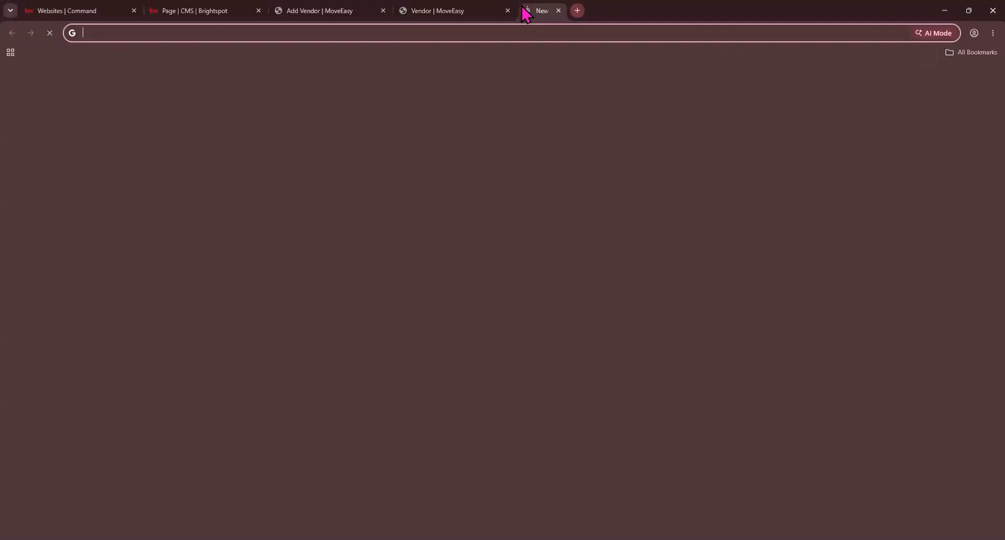
pyautogui.write('scottleroymarketing.com')
pyautogui.press('Return')
pyautogui.click(496, 30)
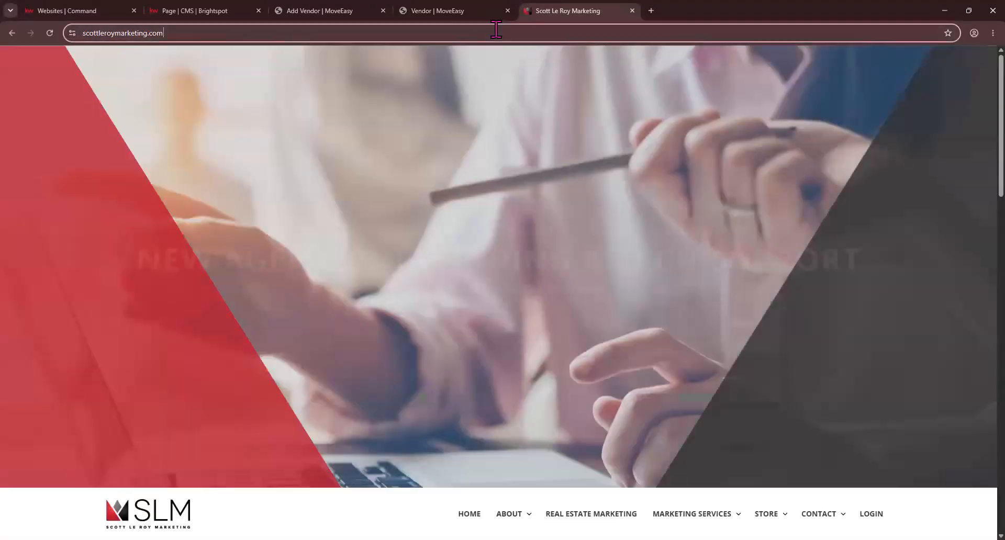
pyautogui.click(325, 9)
pyautogui.write('https://scottleroymarketing.com/')
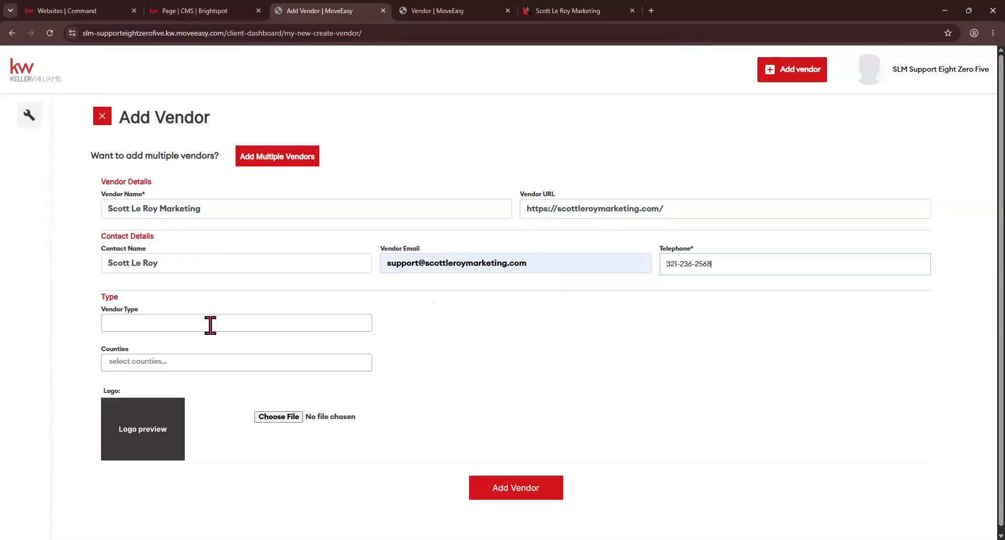
# Step: Set the vendor type to Marketing and look over the counties and logo options
pyautogui.click(210, 323)
pyautogui.write('m')
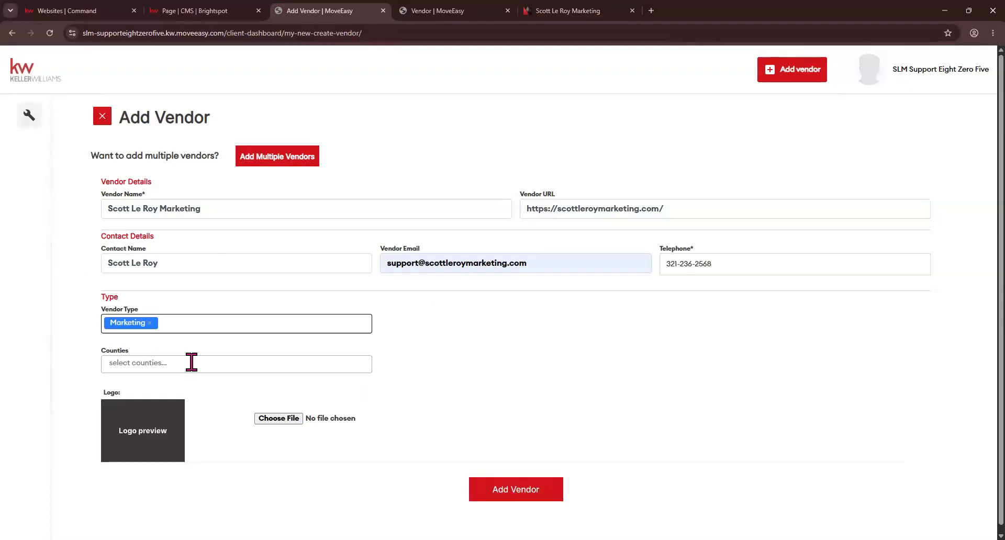
pyautogui.click(192, 362)
pyautogui.click(232, 342)
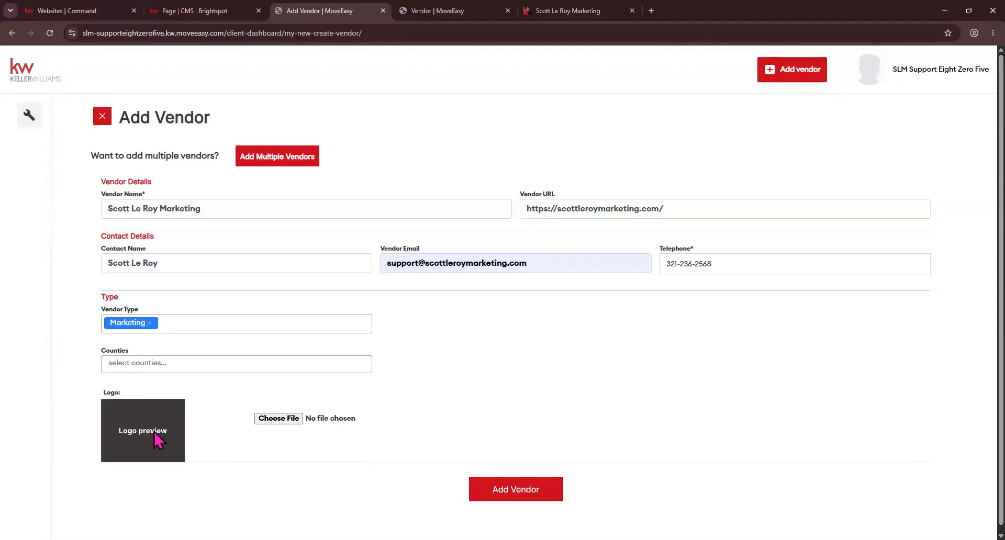
pyautogui.scroll(-1, 256, 403)
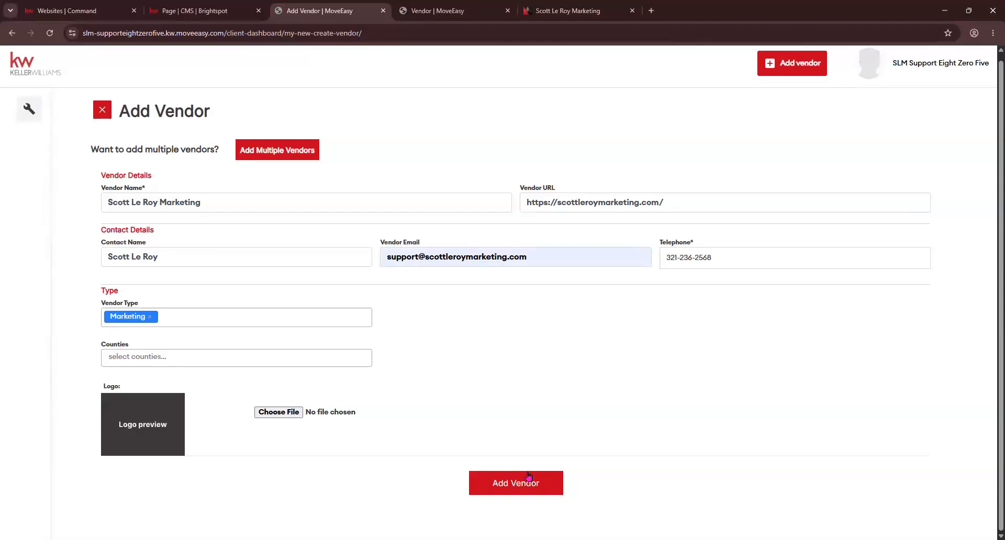
# Step: View the Add Multiple Vendors page with its CSV upload template and notes, and close it
pyautogui.click(256, 161)
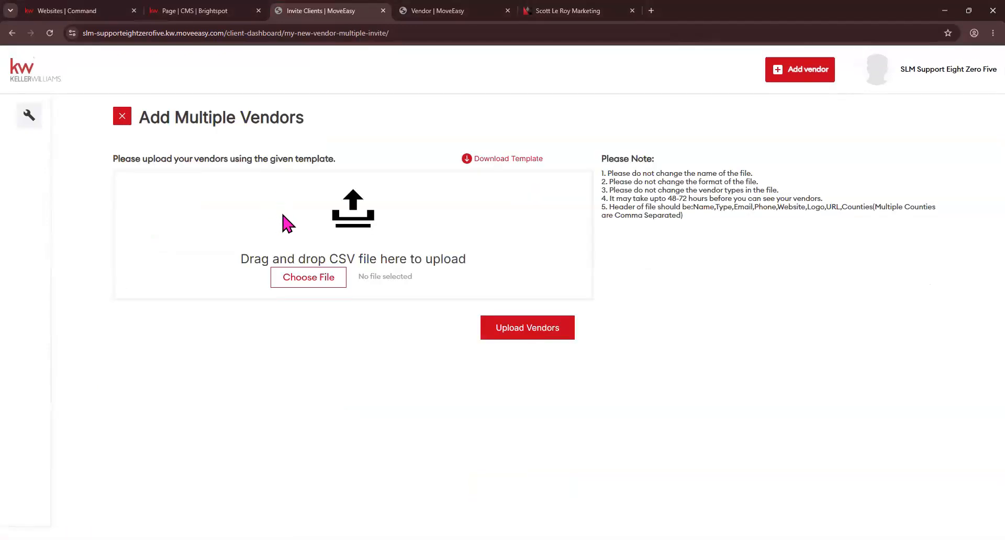
pyautogui.click(119, 121)
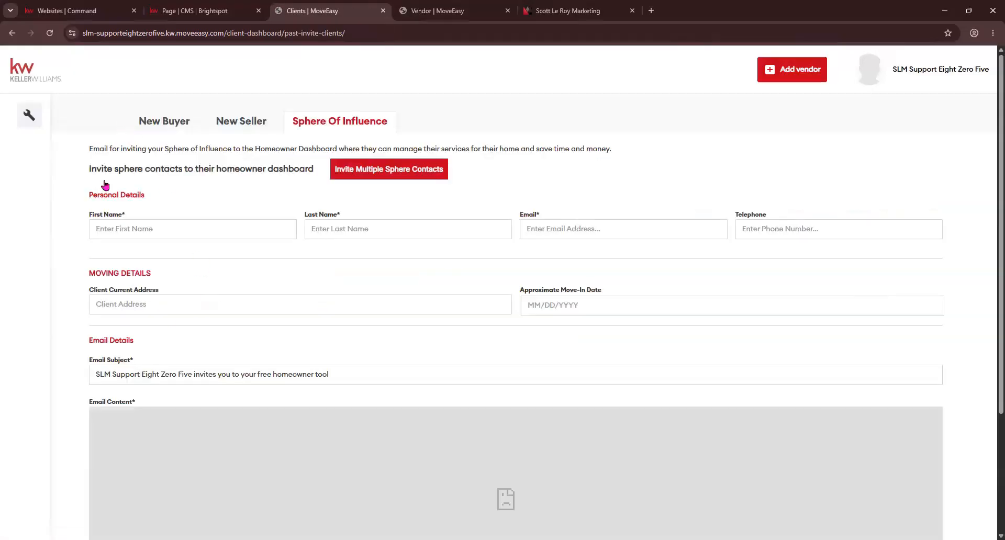
pyautogui.click(146, 121)
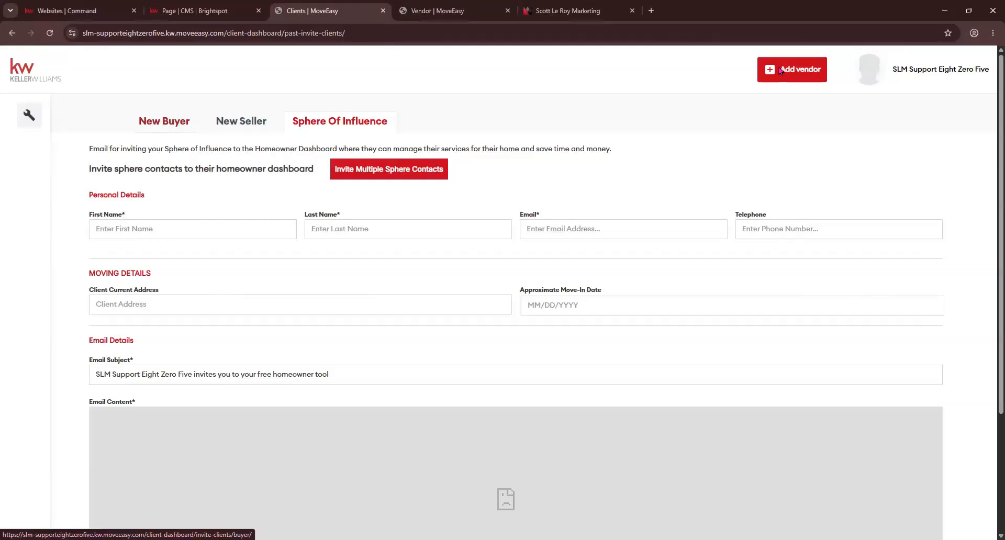
pyautogui.click(145, 208)
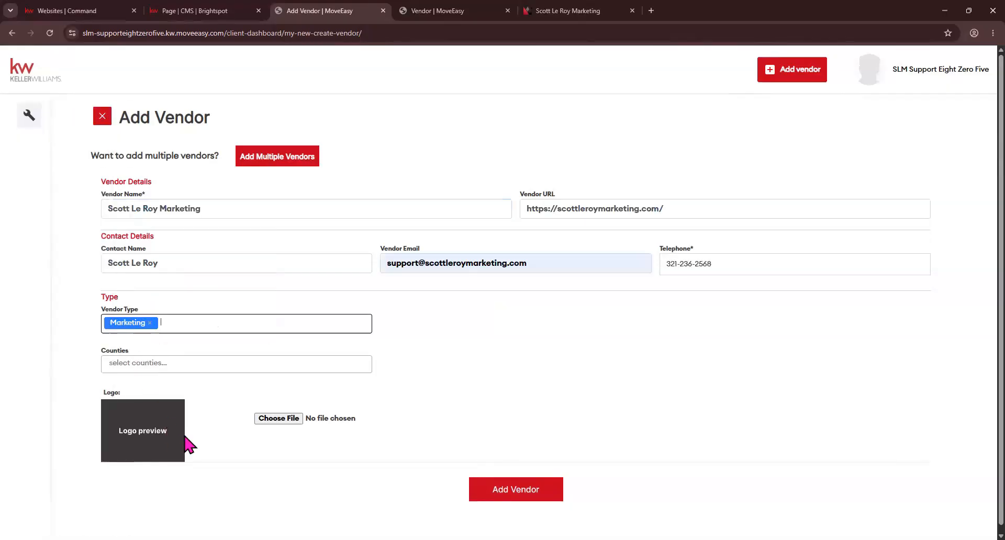
pyautogui.click(511, 491)
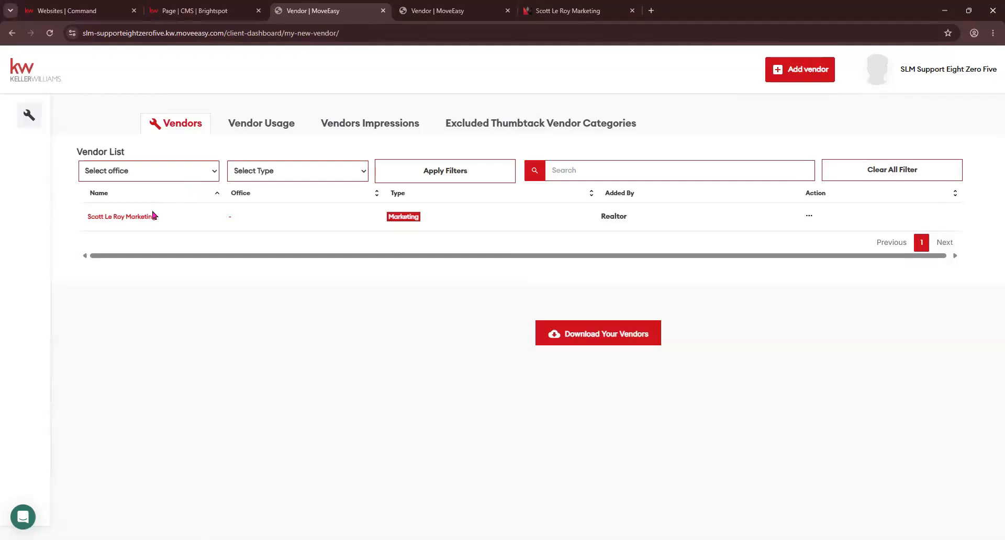
pyautogui.click(806, 215)
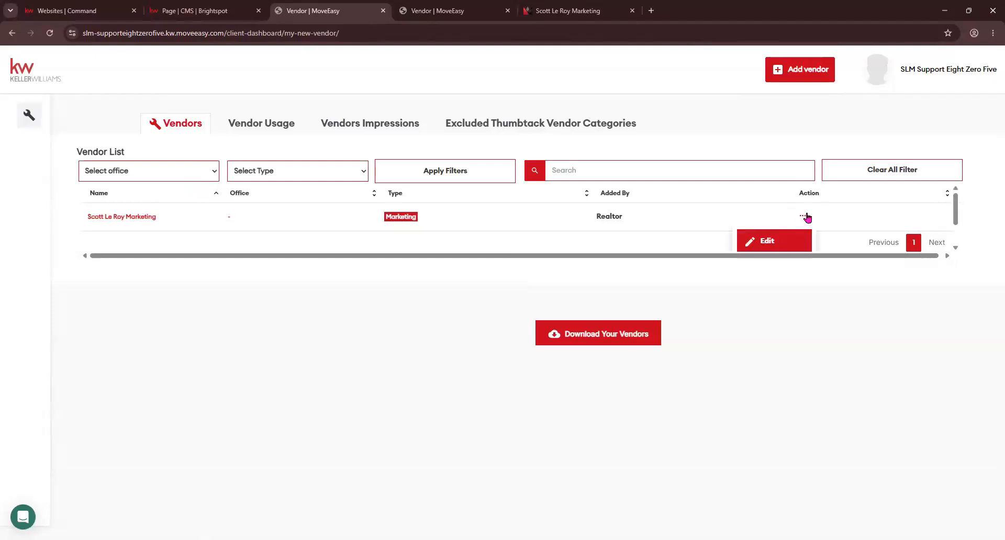
pyautogui.moveTo(816, 211)
pyautogui.scroll(-1, 791, 234)
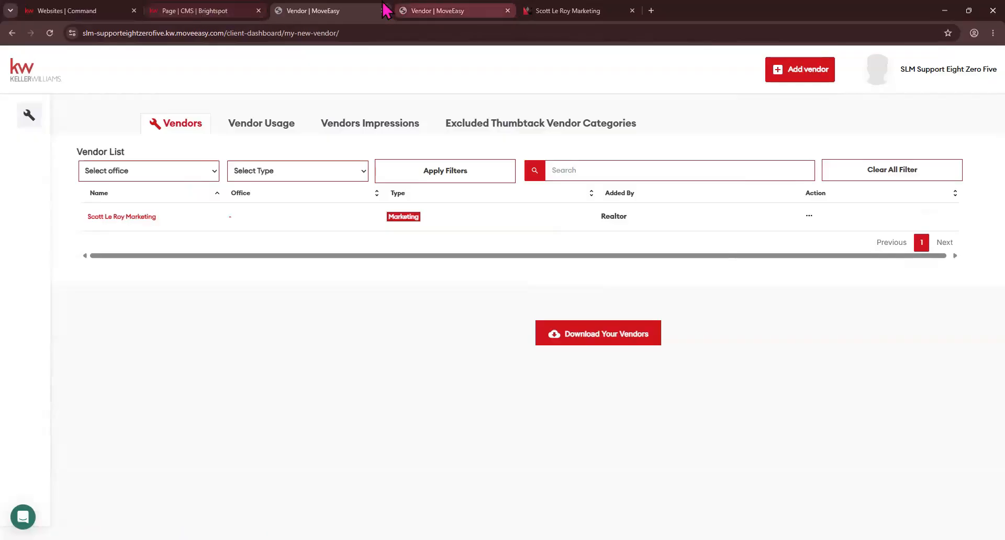
# Step: Return to the About page in the Brightspot CMS, review the My Preferred Vendors section in the preview, and save the page
pyautogui.click(206, 13)
pyautogui.scroll(-10, 731, 341)
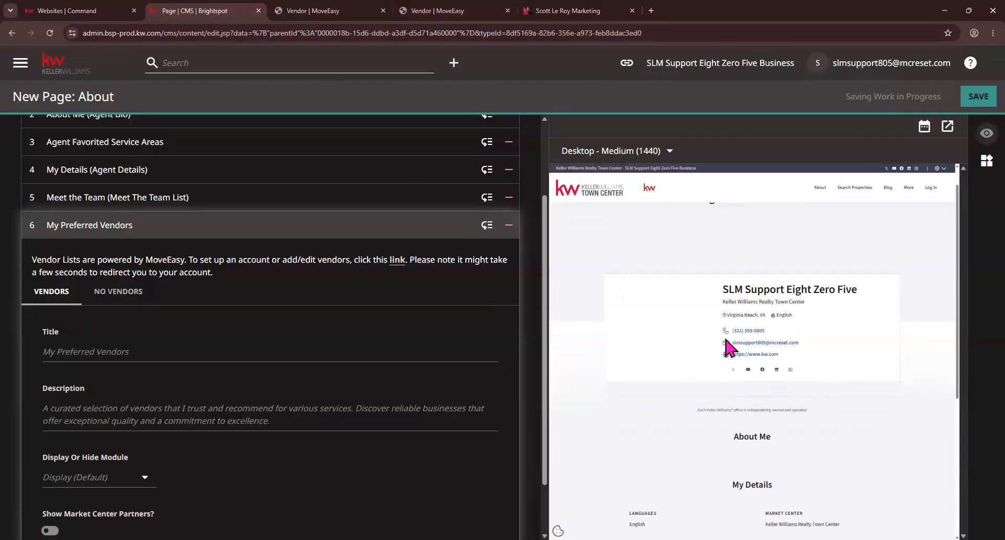
pyautogui.scroll(-1, 340, 409)
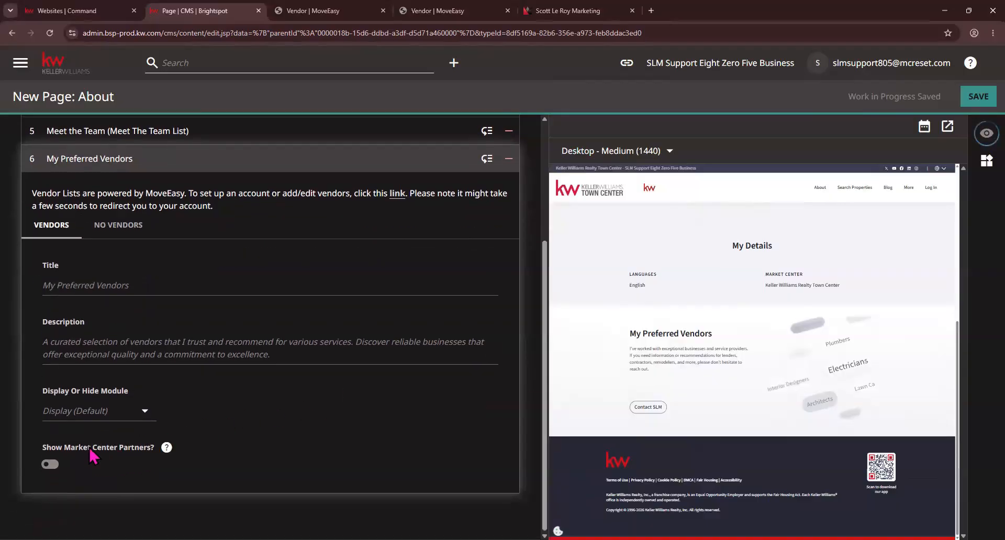
pyautogui.scroll(3, 91, 440)
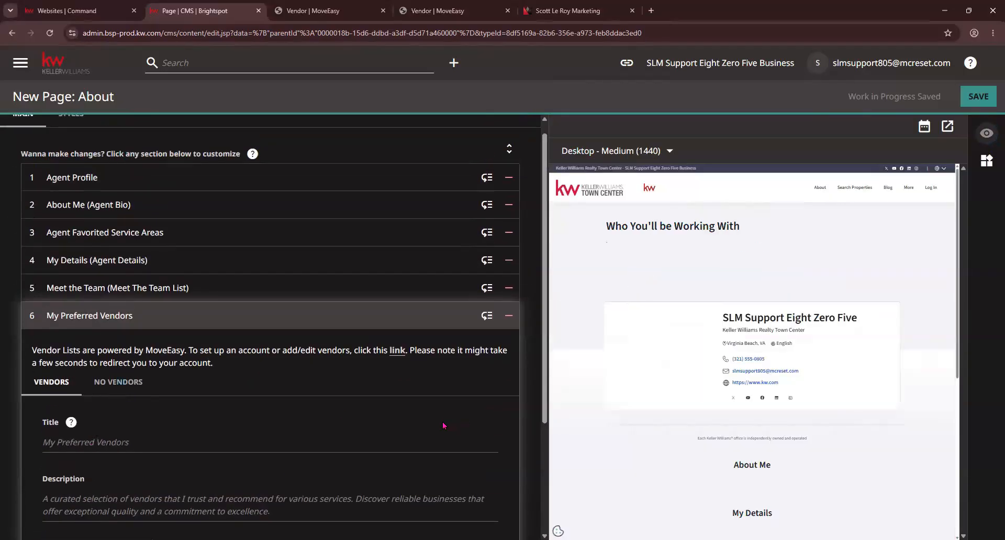
pyautogui.scroll(-3, 352, 363)
pyautogui.scroll(-5, 655, 356)
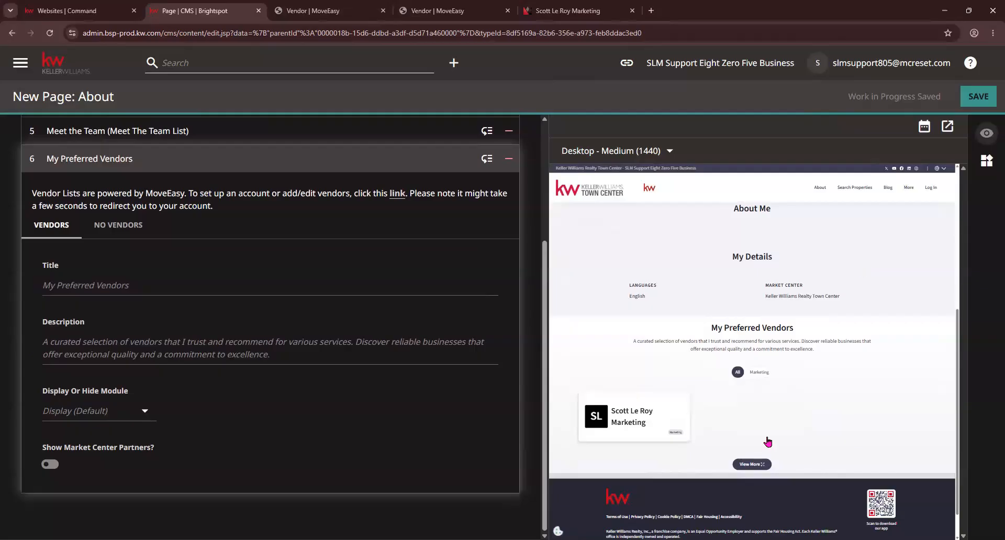
pyautogui.click(978, 98)
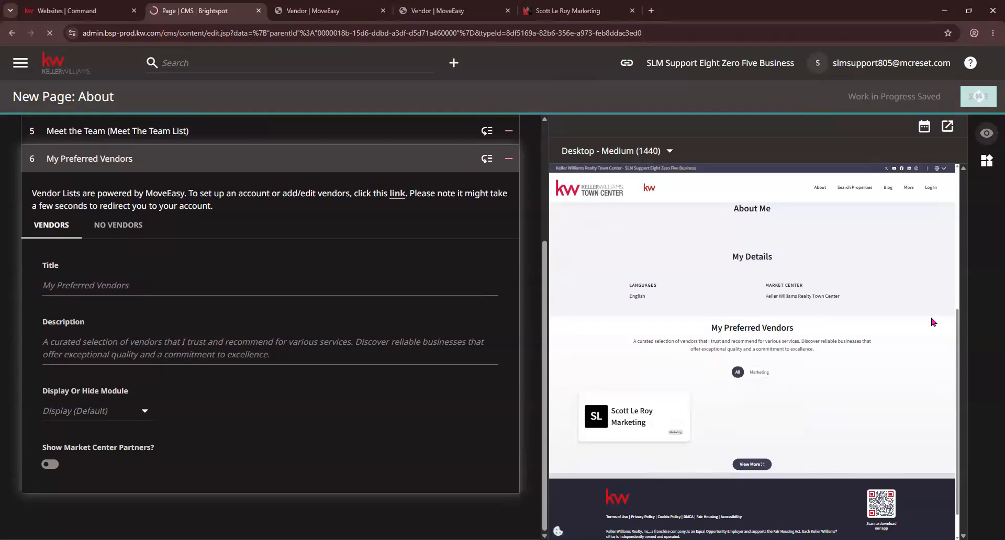